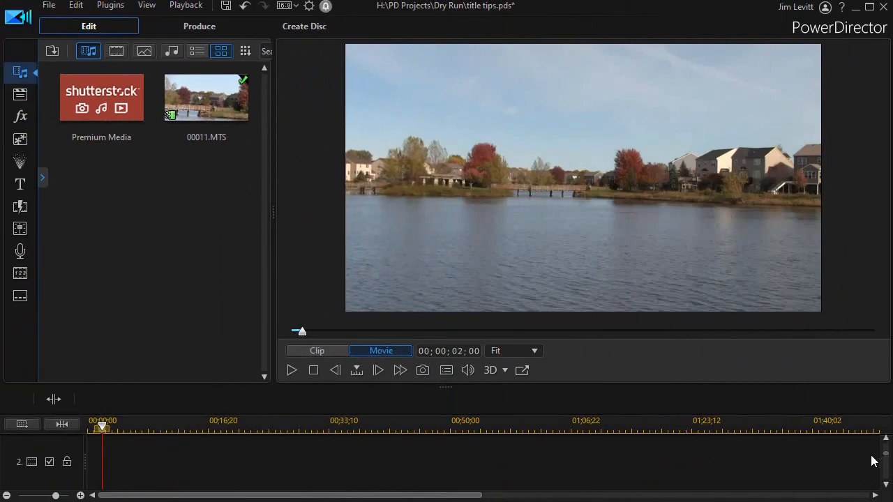
Place the Default text-only title on video track 2 at the playhead position
{"action": "mouse_move", "coordinate": [888, 455]}
{"action": "left_mouse_down"}
{"action": "mouse_move", "coordinate": [888, 438]}
{"action": "mouse_move", "coordinate": [888, 463]}
{"action": "left_mouse_up"}
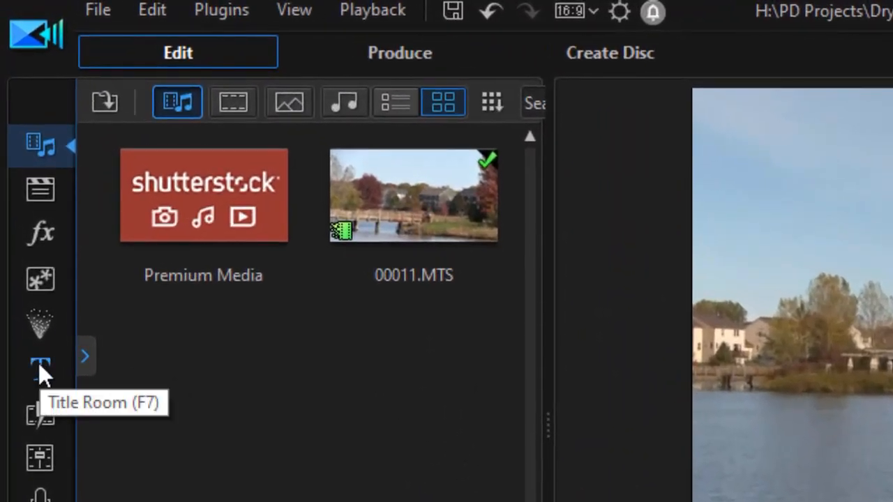
{"action": "left_click", "coordinate": [44, 365]}
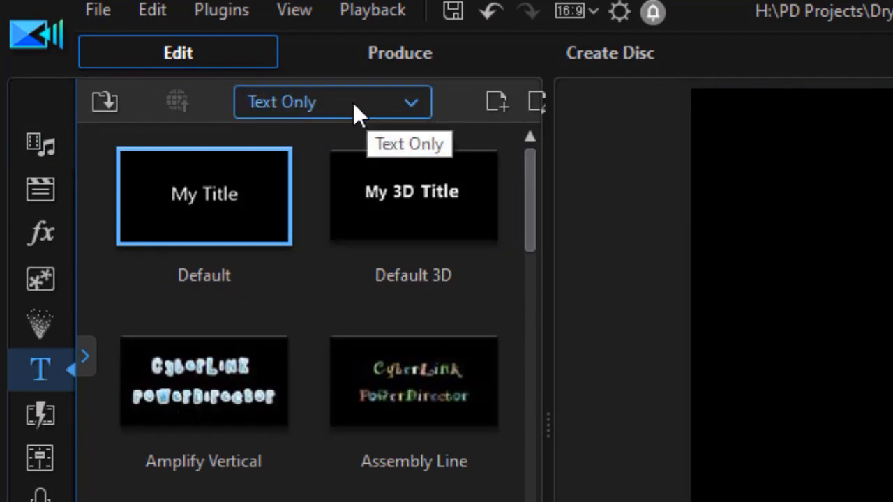
{"action": "left_click", "coordinate": [202, 199]}
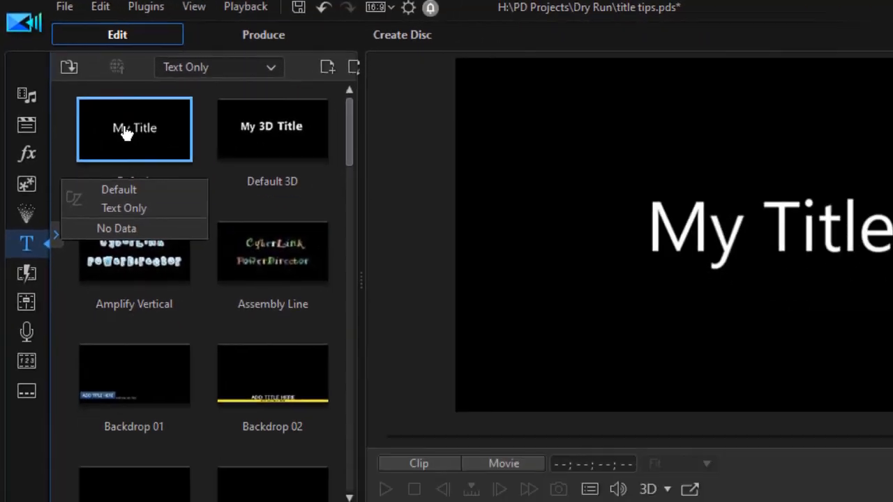
{"action": "left_click_drag", "start_coordinate": [126, 134], "coordinate": [167, 501]}
{"action": "left_click_drag", "start_coordinate": [126, 474], "coordinate": [102, 475]}
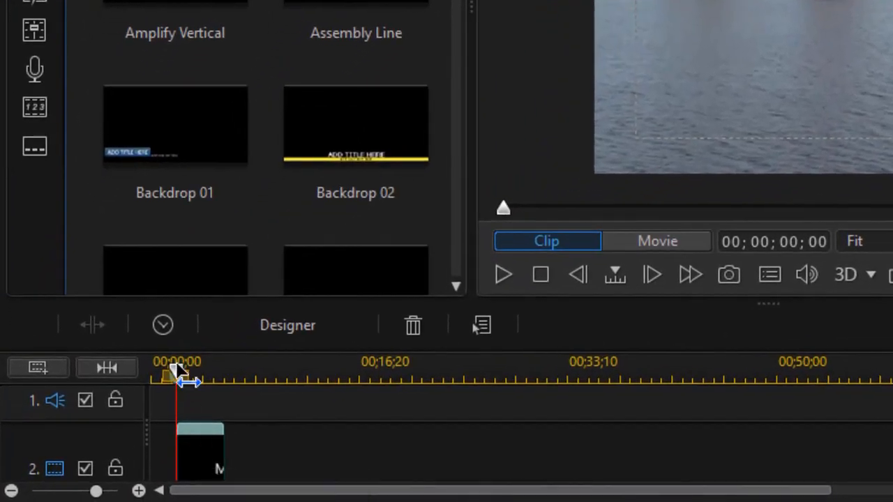
Check the title clip's duration and set the default title duration to 6 seconds in the editing preferences
{"action": "left_click", "coordinate": [168, 326]}
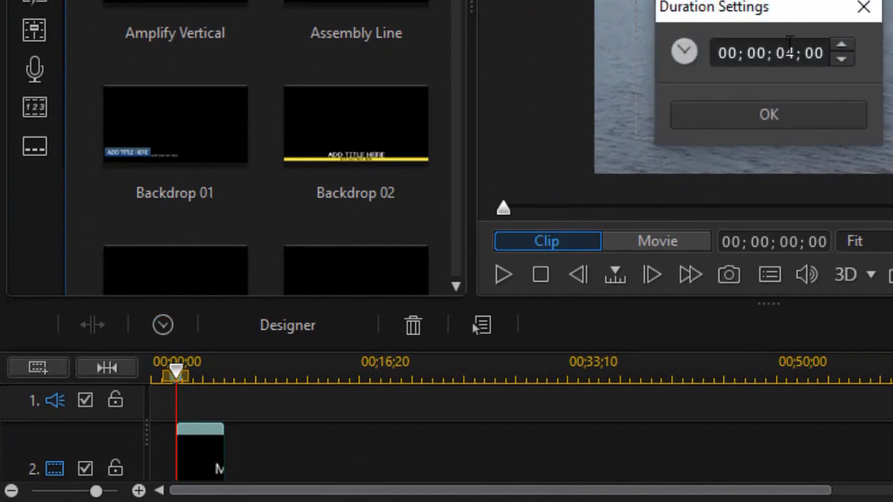
{"action": "left_click", "coordinate": [865, 7]}
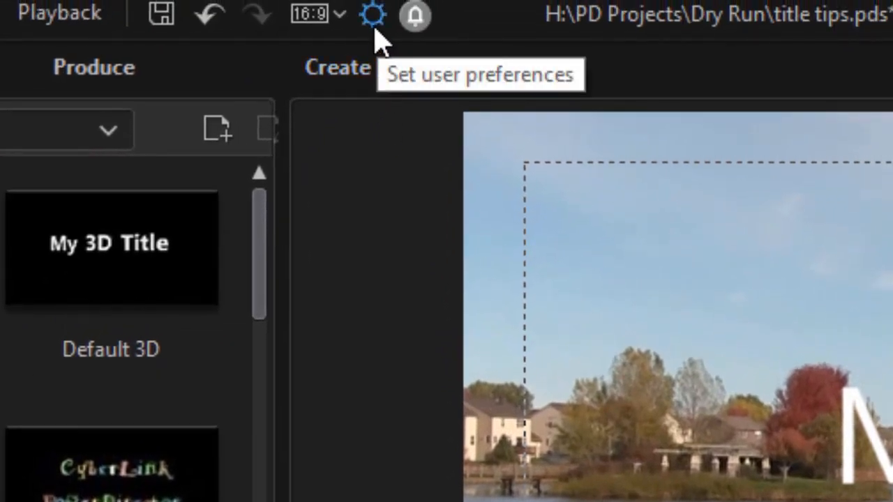
{"action": "left_click", "coordinate": [371, 24]}
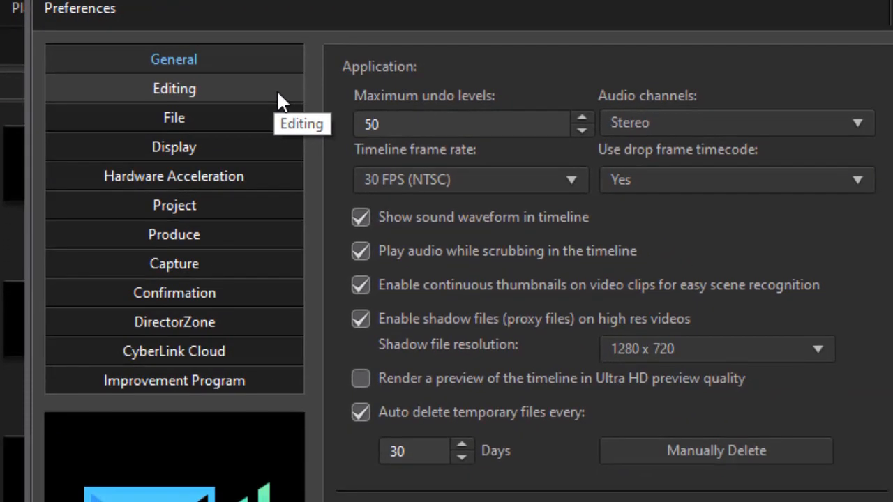
{"action": "left_click", "coordinate": [277, 90]}
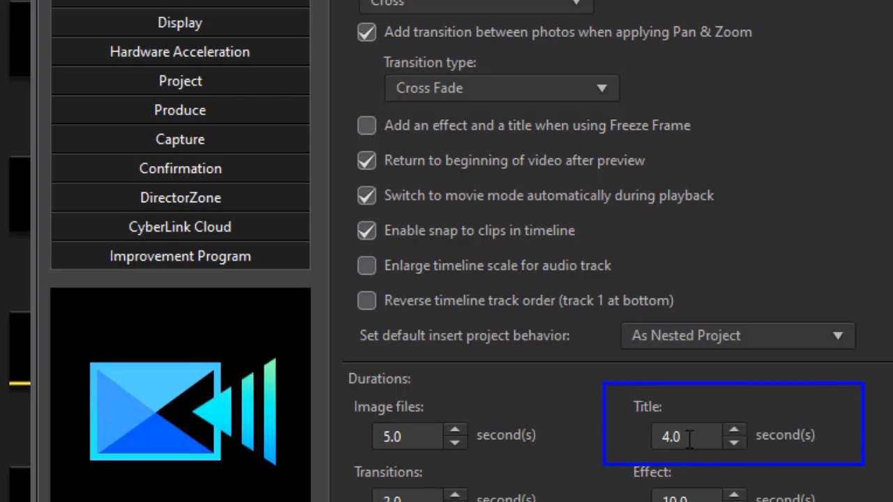
{"action": "left_click_drag", "start_coordinate": [689, 438], "coordinate": [558, 408]}
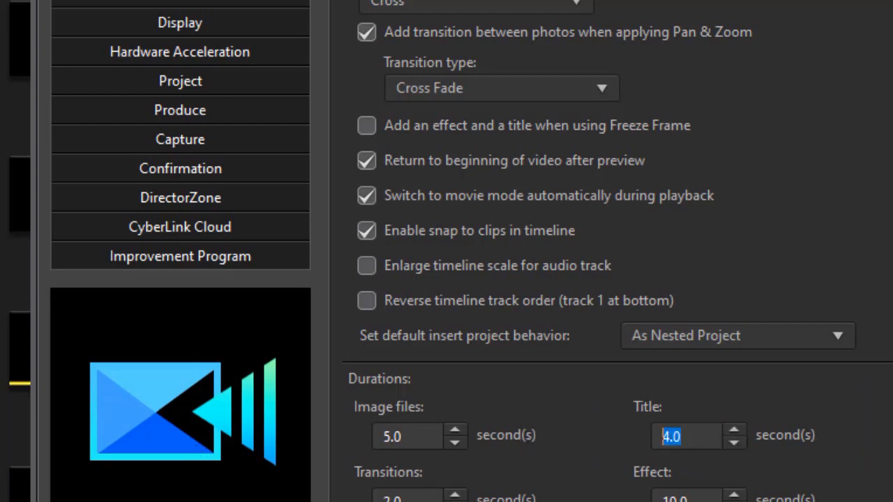
{"action": "type", "text": "6"}
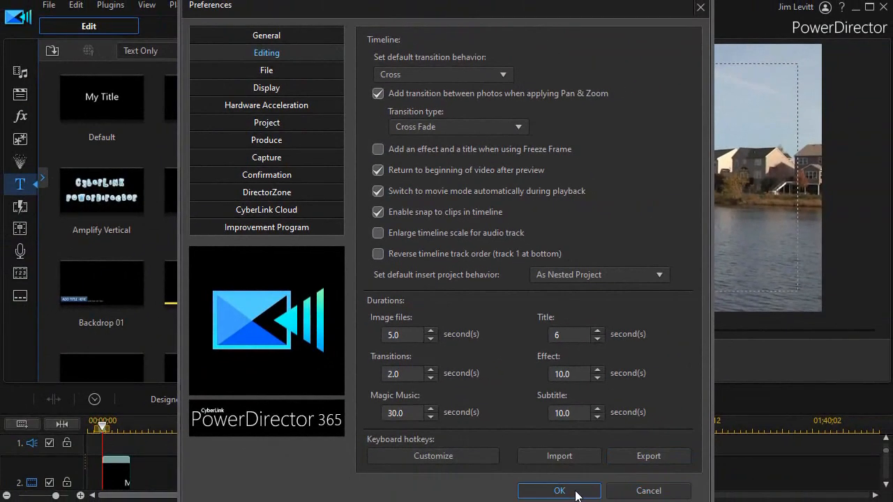
{"action": "left_click", "coordinate": [559, 491]}
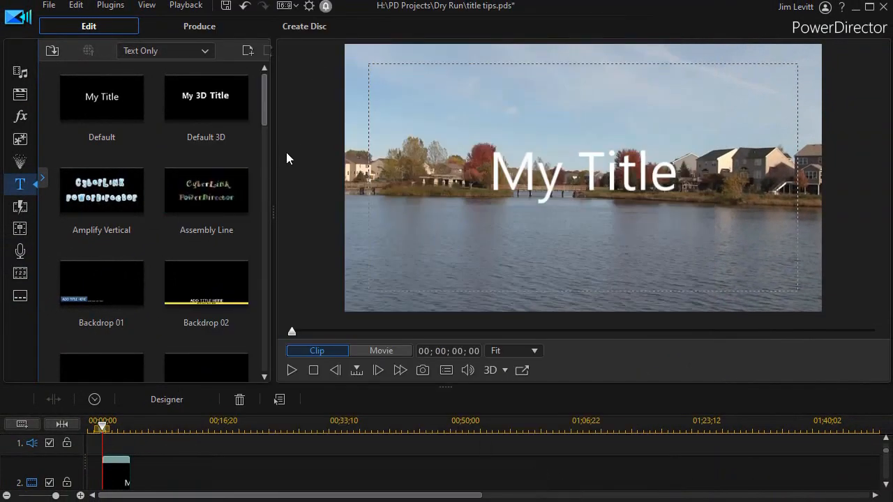
Open the title clip in the Title Designer and set the font of all its text to Arial Black
{"action": "left_click", "coordinate": [204, 139]}
{"action": "double_click", "coordinate": [117, 475]}
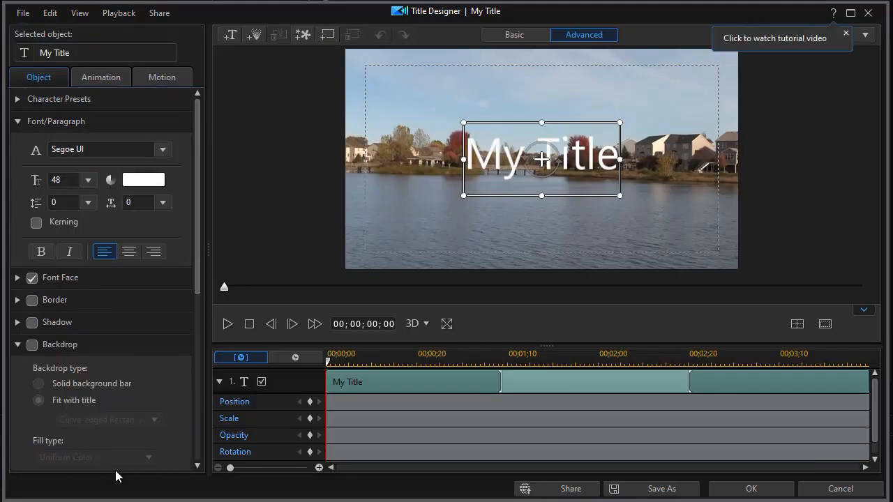
{"action": "double_click", "coordinate": [489, 162]}
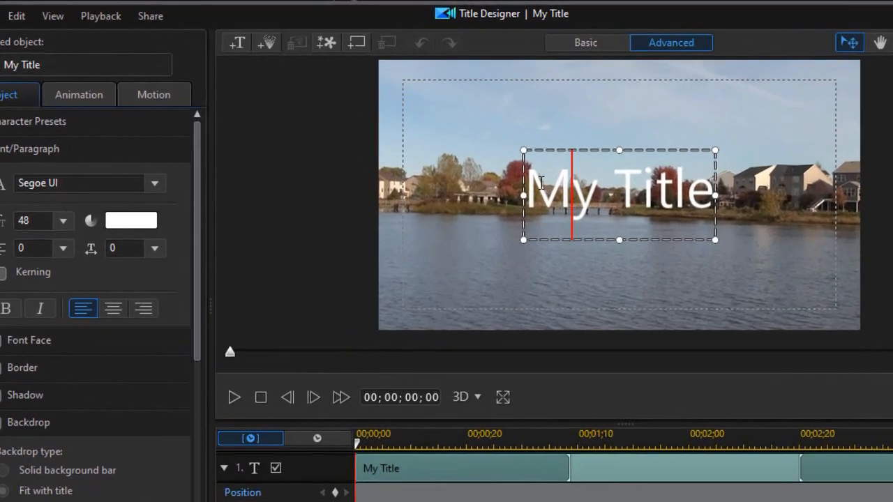
{"action": "key", "text": "ctrl+a"}
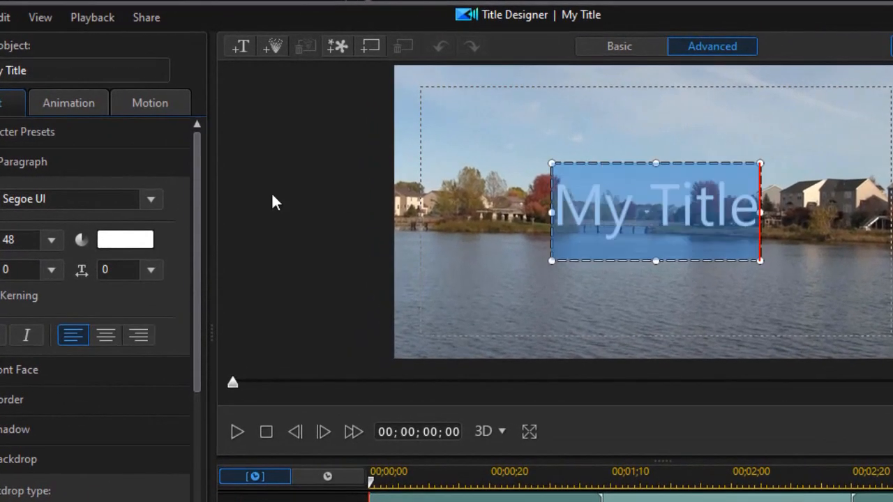
{"action": "left_click", "coordinate": [69, 198]}
{"action": "key", "text": "ctrl+a"}
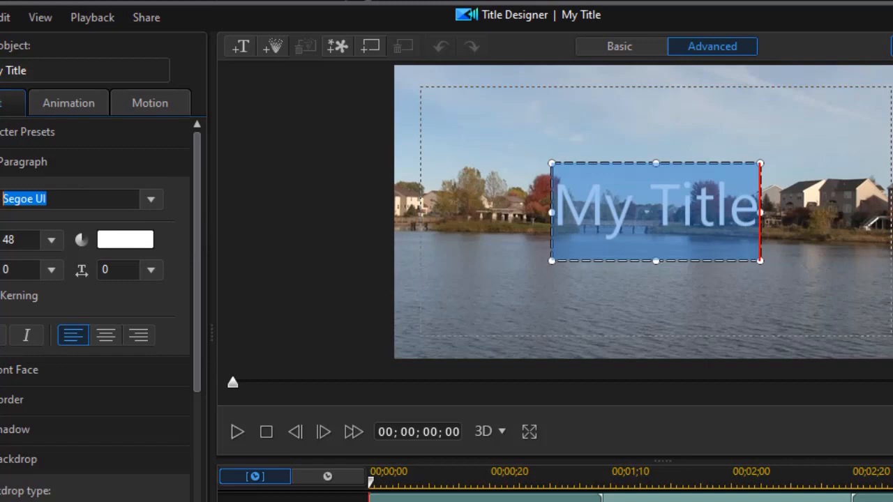
{"action": "type", "text": "Arial Black"}
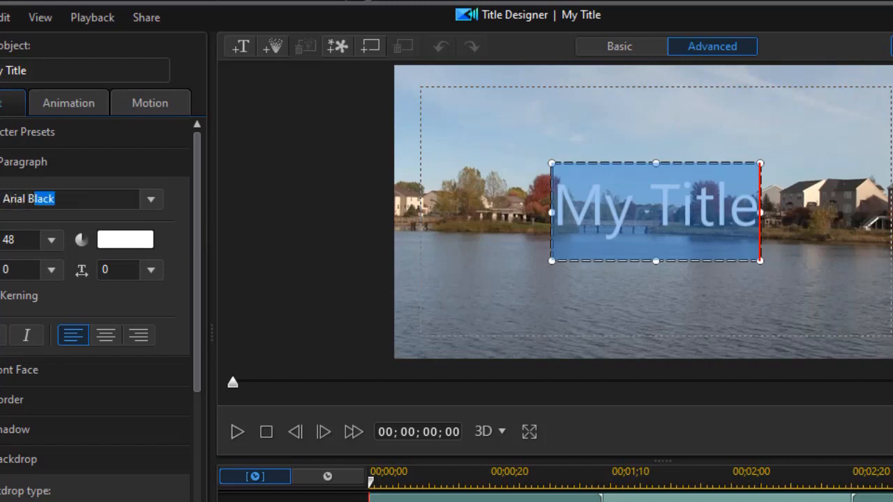
{"action": "key", "text": "Return"}
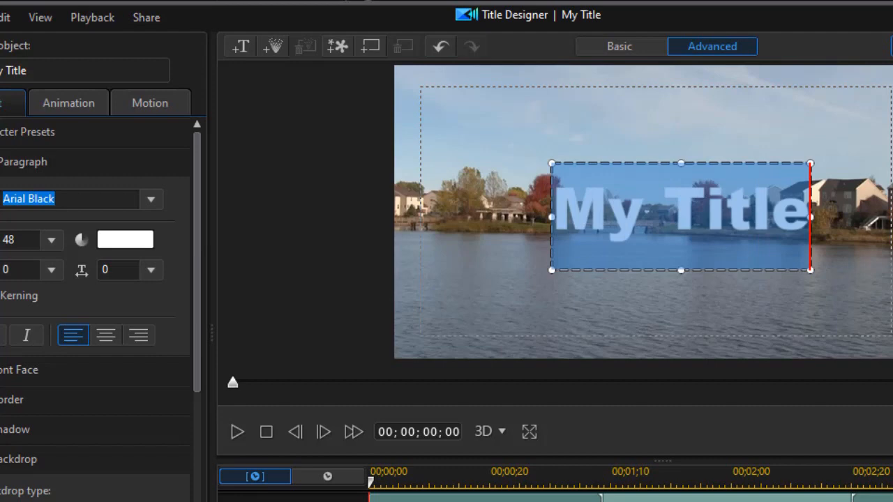
Set the font size of the selected title text to 36
{"action": "left_click", "coordinate": [52, 240]}
{"action": "scroll", "coordinate": [52, 258], "scroll_direction": "up", "scroll_amount": 2}
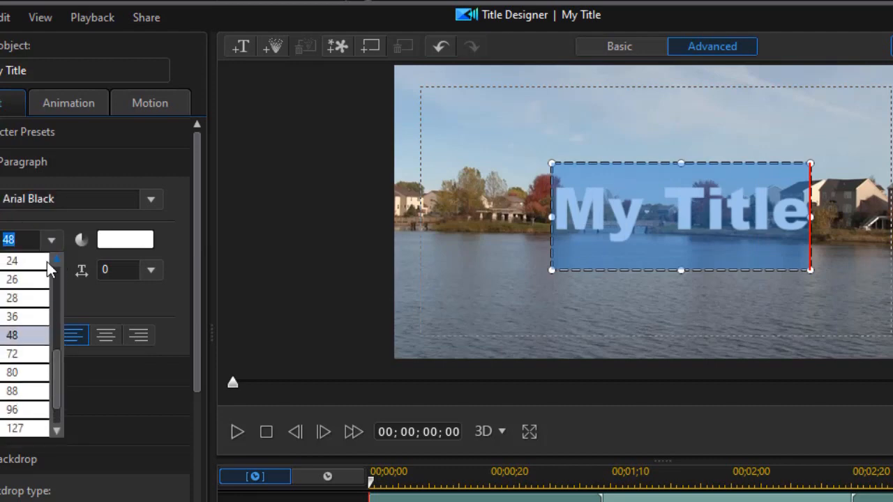
{"action": "left_click", "coordinate": [30, 261]}
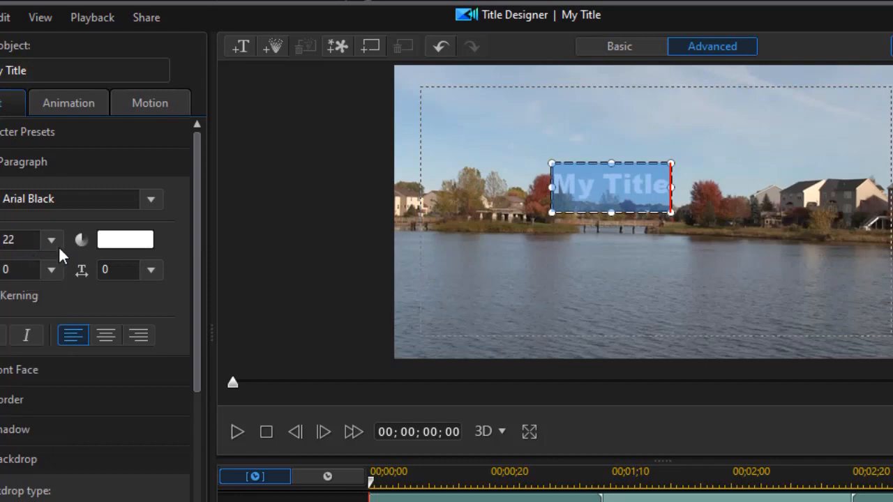
{"action": "left_click", "coordinate": [53, 240]}
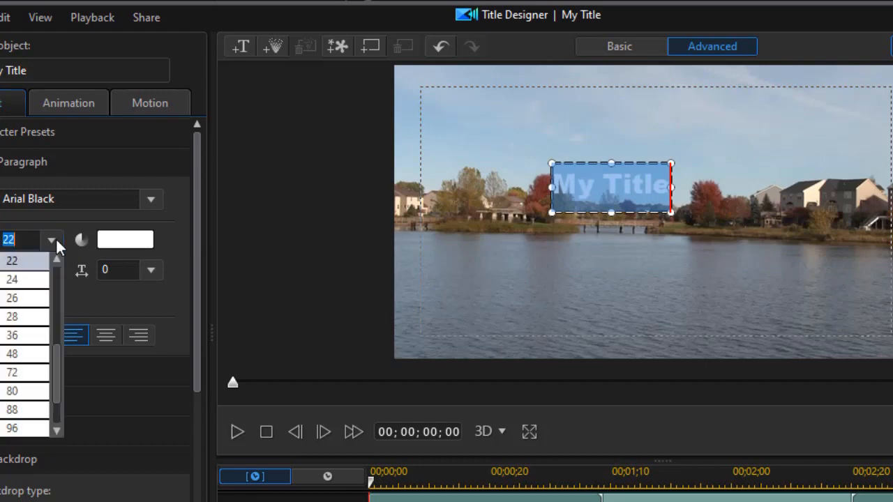
{"action": "left_click", "coordinate": [32, 336]}
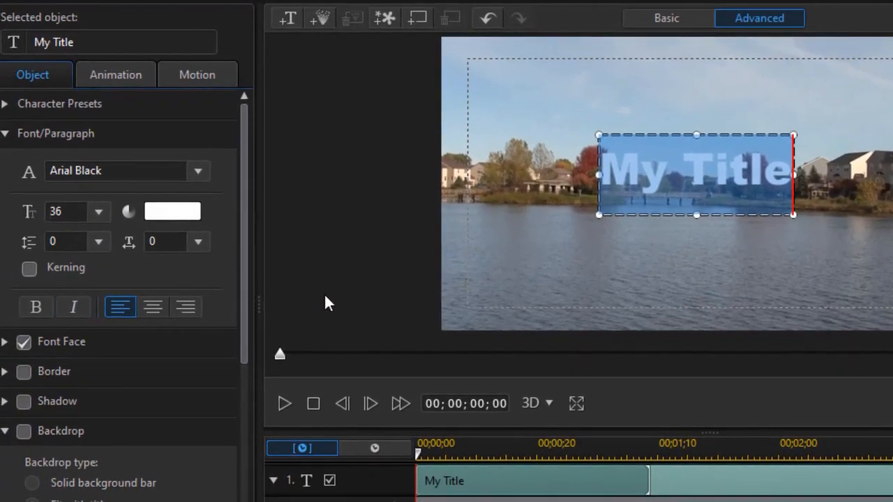
Enable a border on the title text with a uniform black color and size 1
{"action": "left_click", "coordinate": [8, 142]}
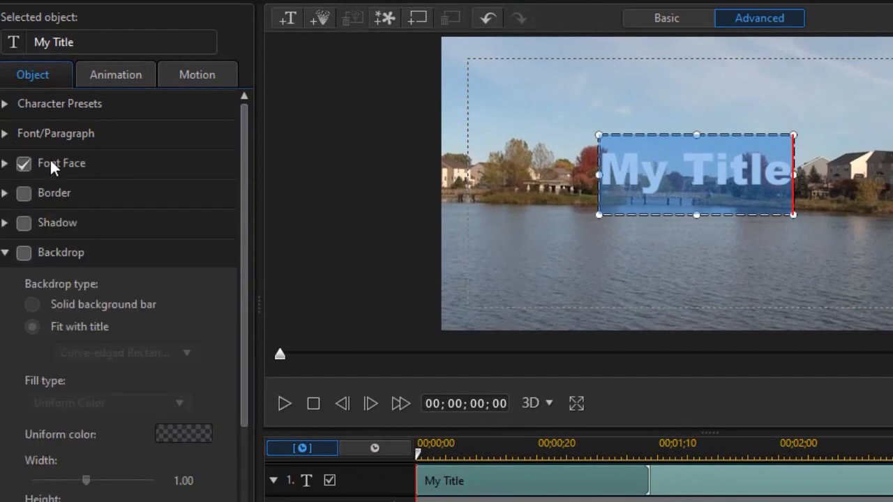
{"action": "left_click", "coordinate": [4, 194]}
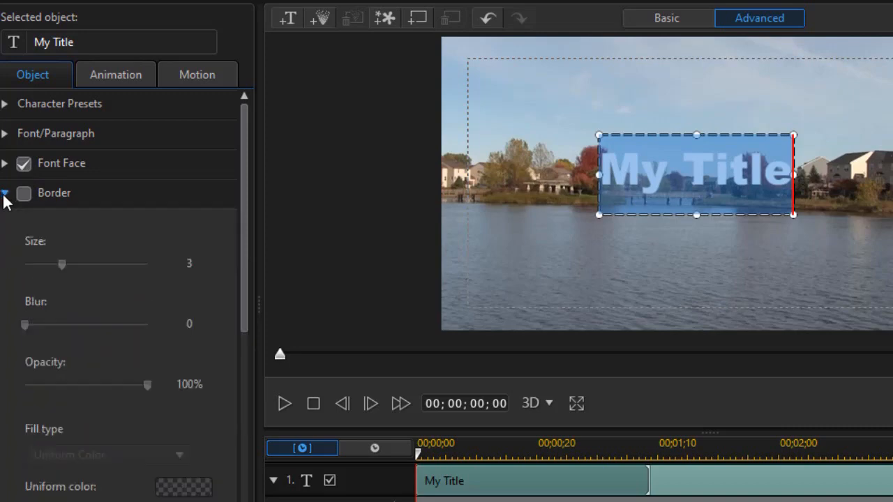
{"action": "left_click", "coordinate": [24, 193]}
{"action": "left_click", "coordinate": [190, 487]}
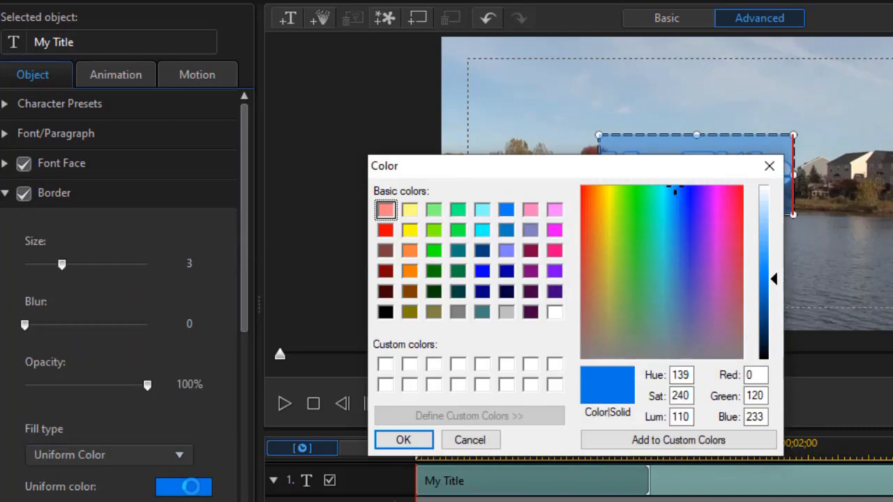
{"action": "left_click", "coordinate": [386, 312]}
{"action": "left_click", "coordinate": [404, 441]}
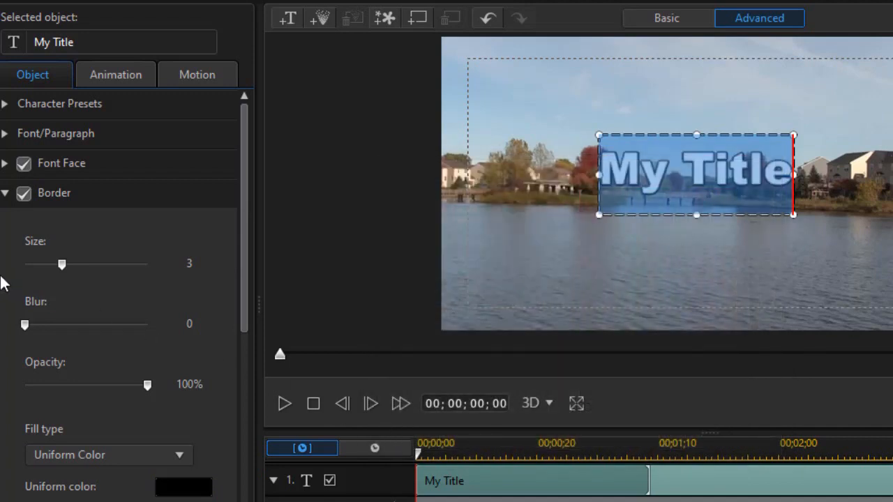
{"action": "left_click_drag", "start_coordinate": [59, 266], "coordinate": [36, 275]}
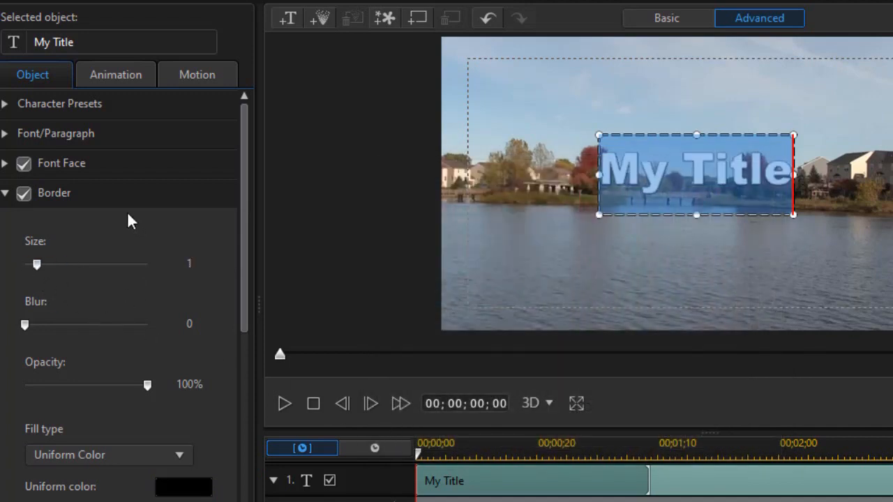
{"action": "left_click", "coordinate": [9, 198]}
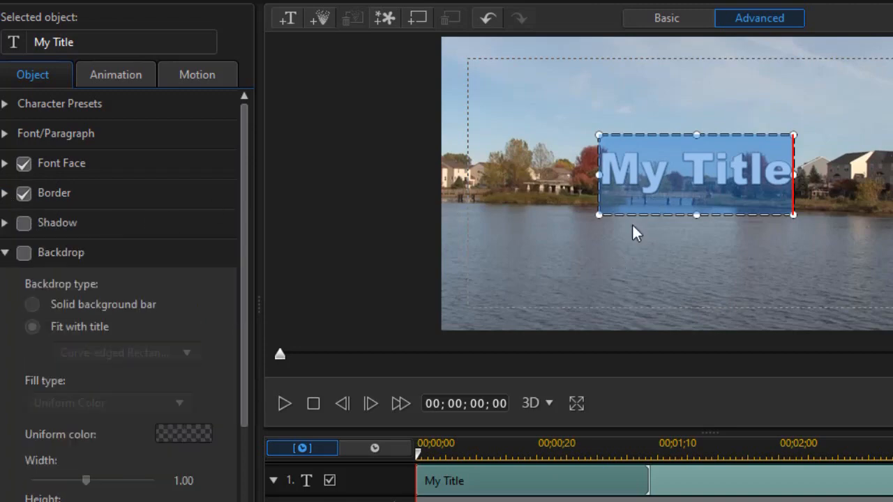
Replace the title text with "Waterfront Life" and reselect the text object
{"action": "left_click", "coordinate": [671, 162]}
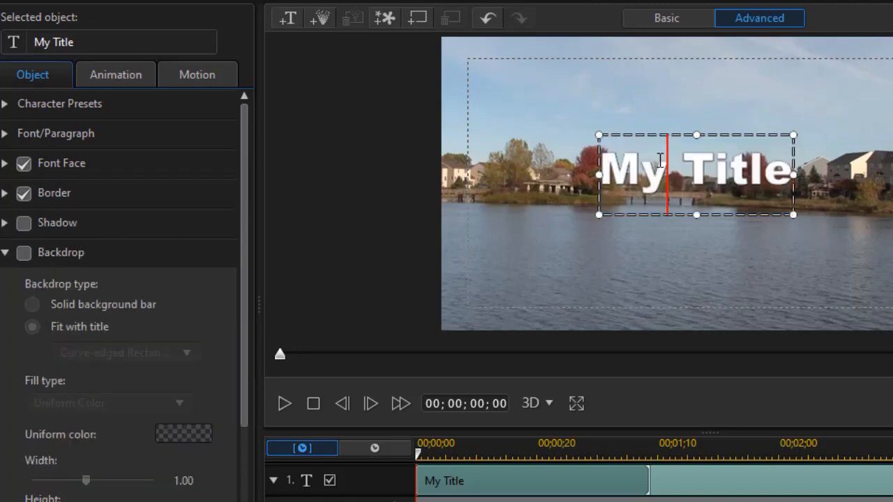
{"action": "left_click", "coordinate": [626, 135]}
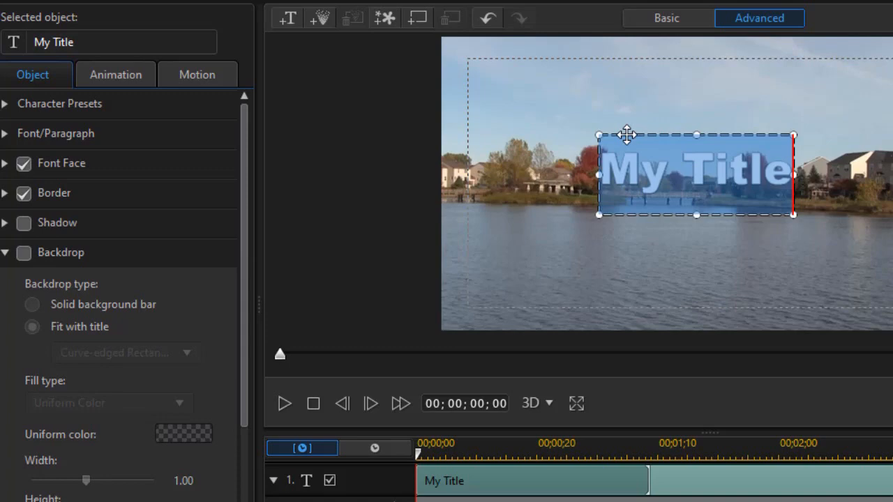
{"action": "type", "text": "Waterfront Life"}
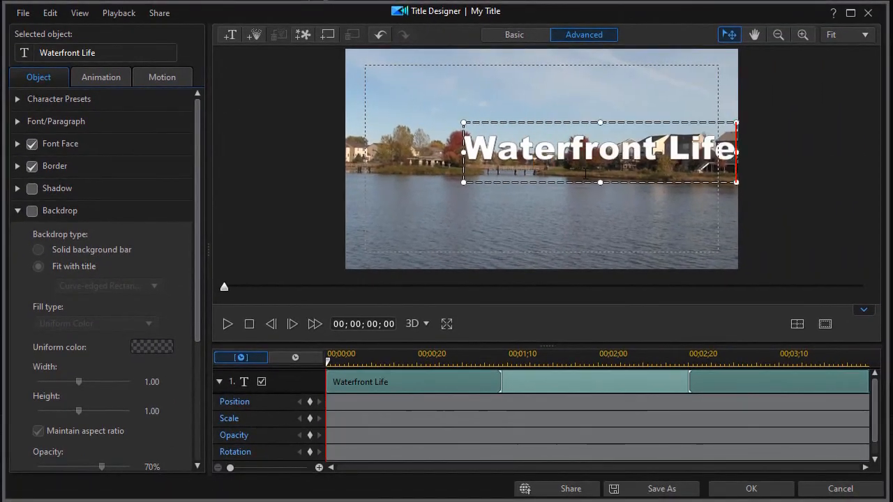
{"action": "left_click", "coordinate": [569, 202]}
{"action": "left_click", "coordinate": [566, 145]}
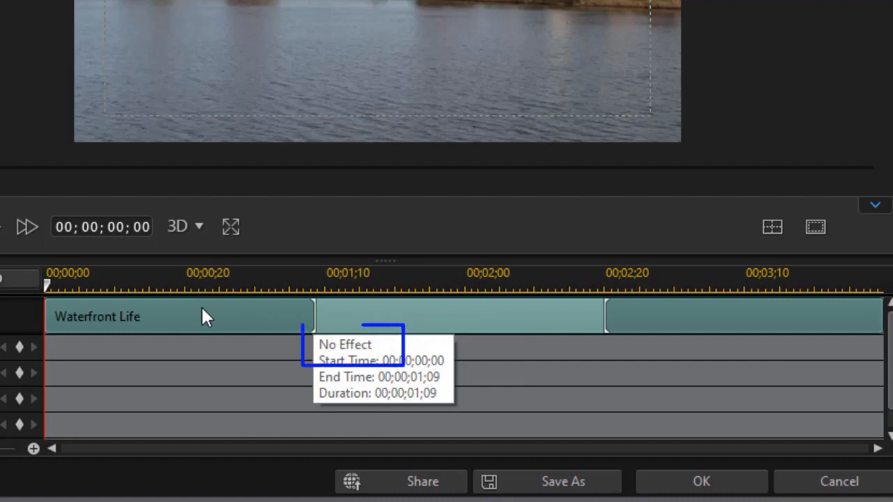
Check the timing of the title's starting and ending effect segments and shorten the starting segment
{"action": "mouse_move", "coordinate": [714, 319]}
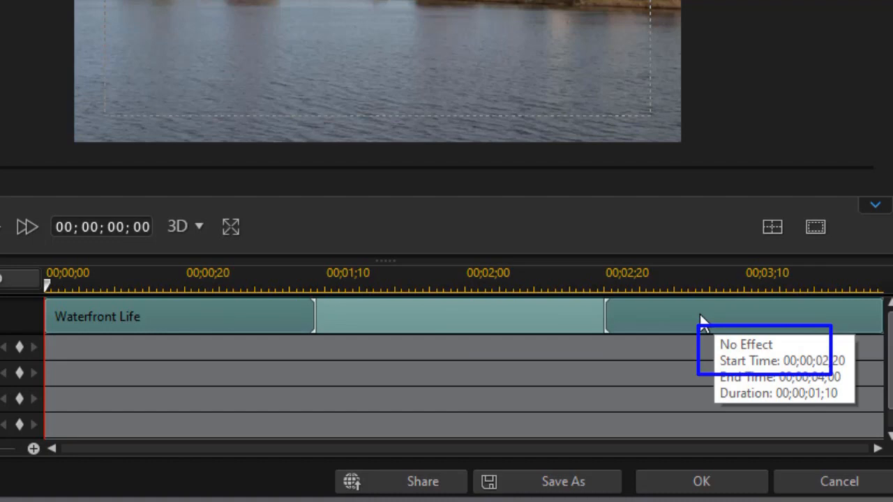
{"action": "mouse_move", "coordinate": [264, 323]}
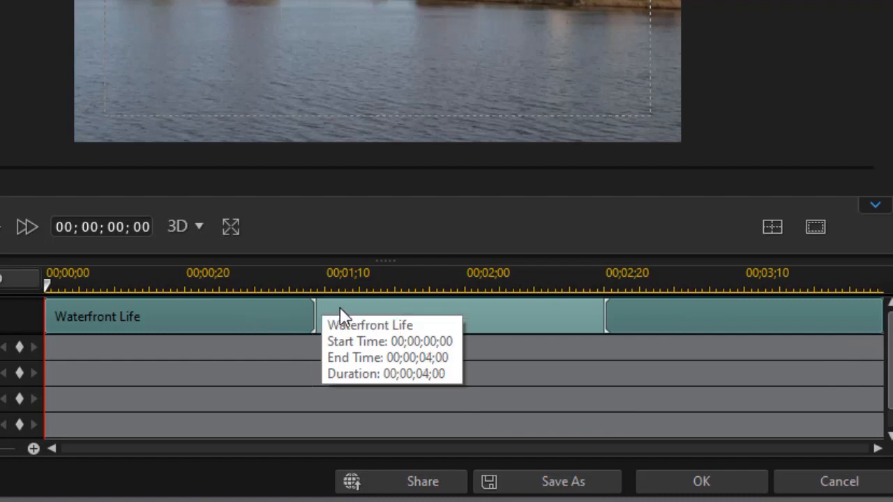
{"action": "mouse_move", "coordinate": [464, 333]}
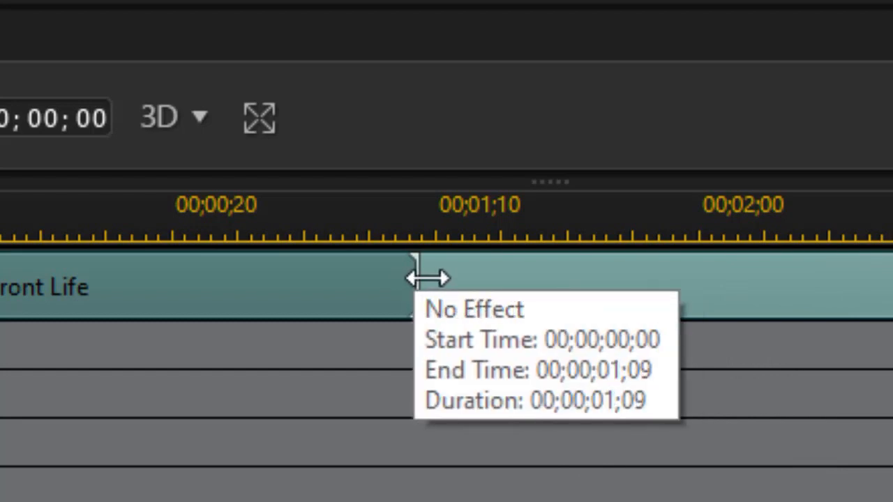
{"action": "left_click_drag", "start_coordinate": [419, 284], "coordinate": [350, 302]}
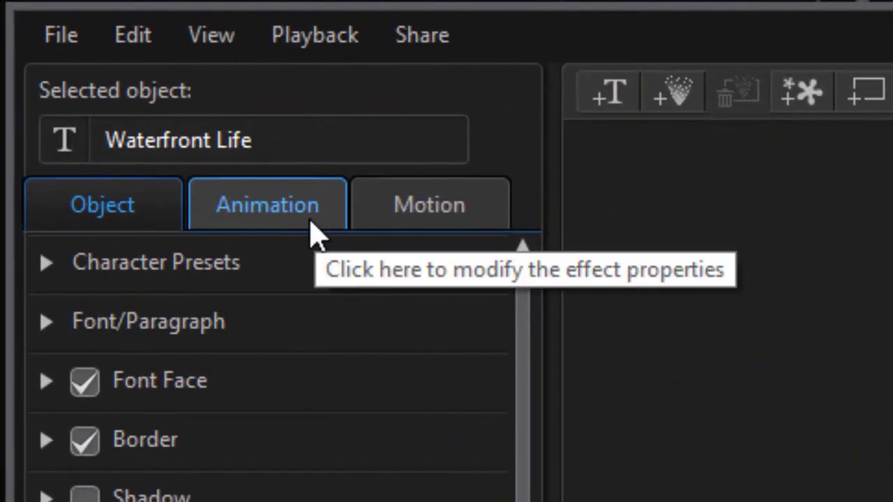
Apply the "Beam In - Down" starting animation to the "Waterfront Life" text
{"action": "left_click", "coordinate": [307, 225]}
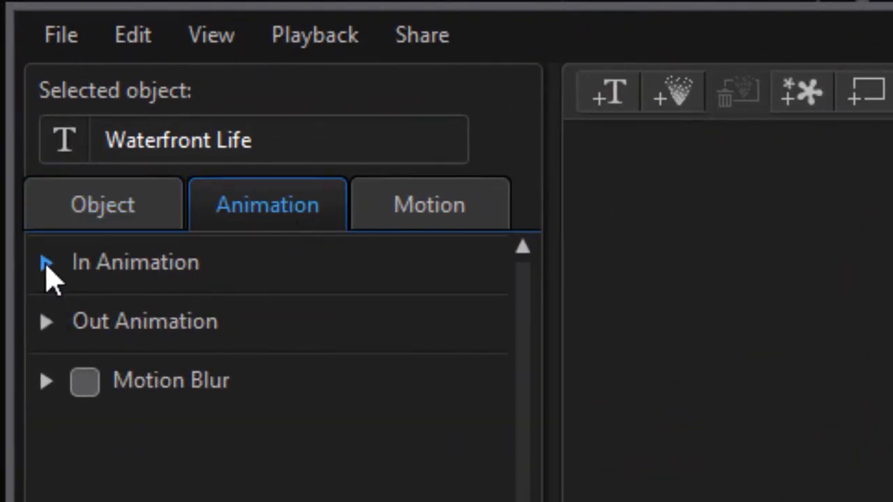
{"action": "left_click", "coordinate": [46, 264]}
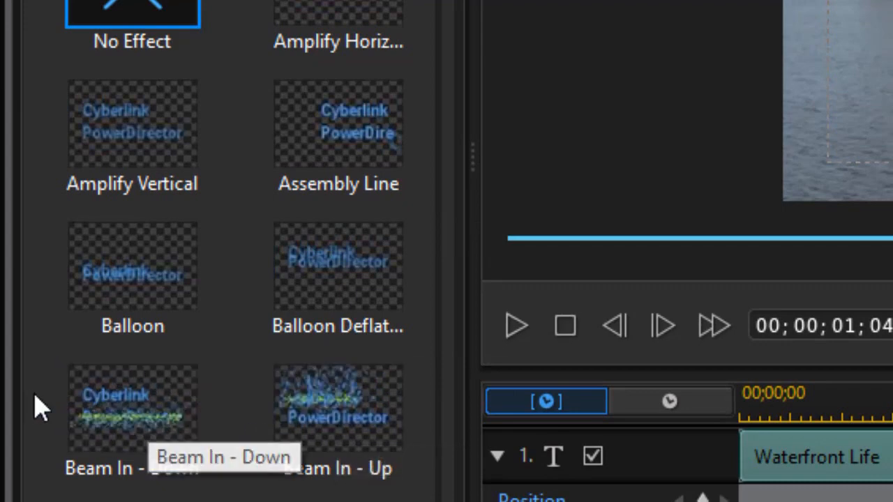
{"action": "left_click", "coordinate": [131, 406]}
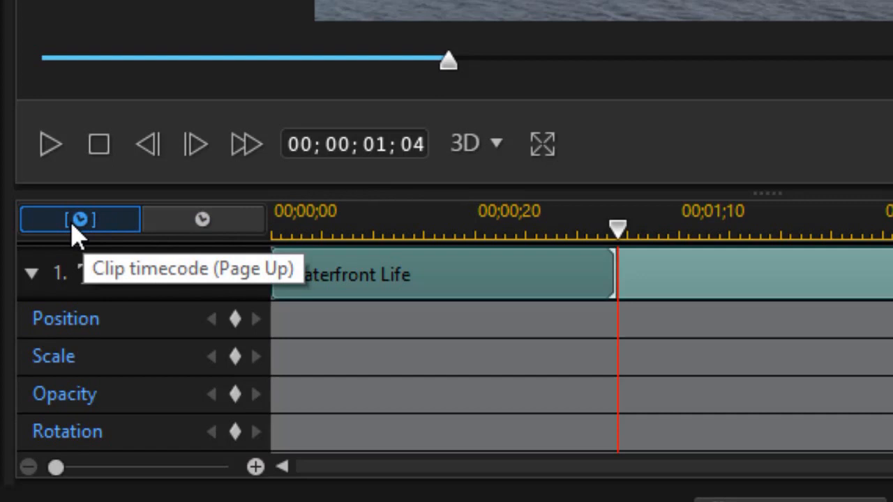
Compare the movie timecode with the clip timecode on the title's timeline ruler
{"action": "left_click", "coordinate": [221, 227]}
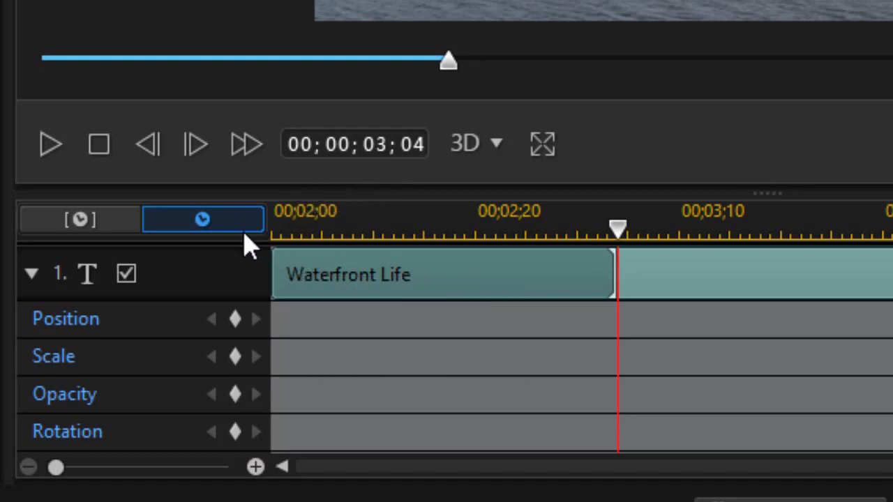
{"action": "left_click", "coordinate": [123, 224]}
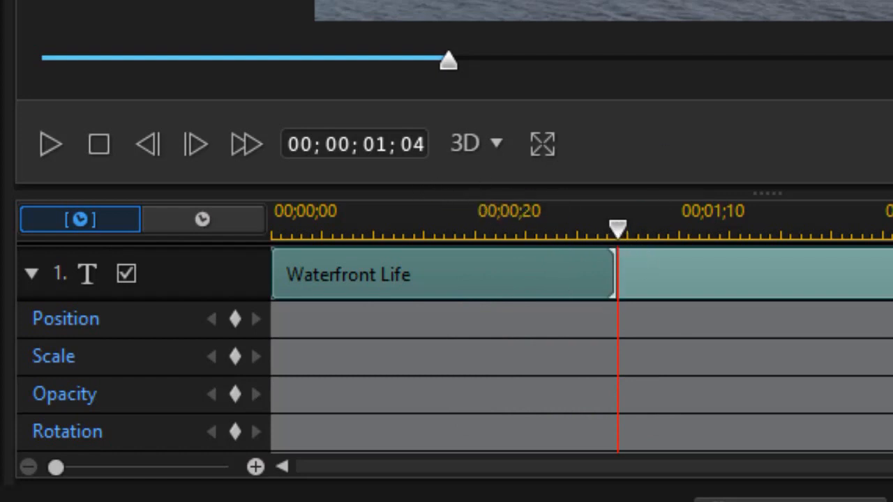
Preview the title with its starting effect extended to 00;00;02;12, and return the effect's end to 00;00;01;04
{"action": "left_click_drag", "start_coordinate": [620, 282], "coordinate": [892, 286]}
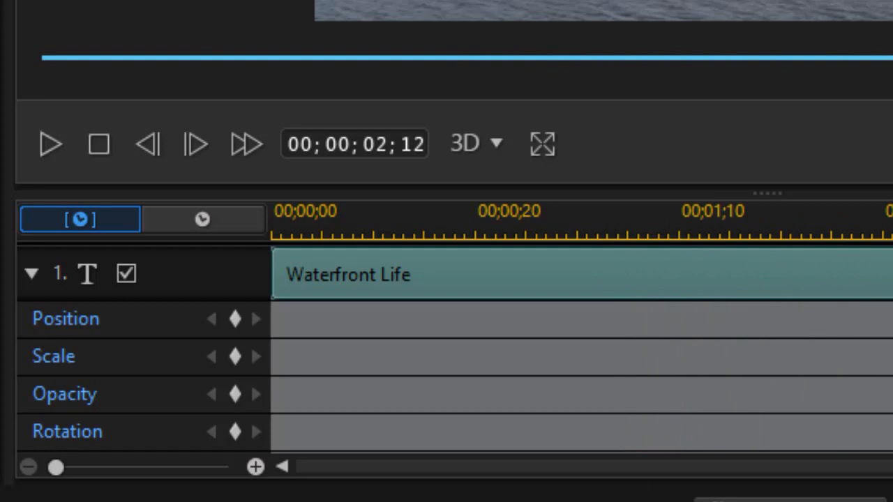
{"action": "left_click", "coordinate": [100, 145]}
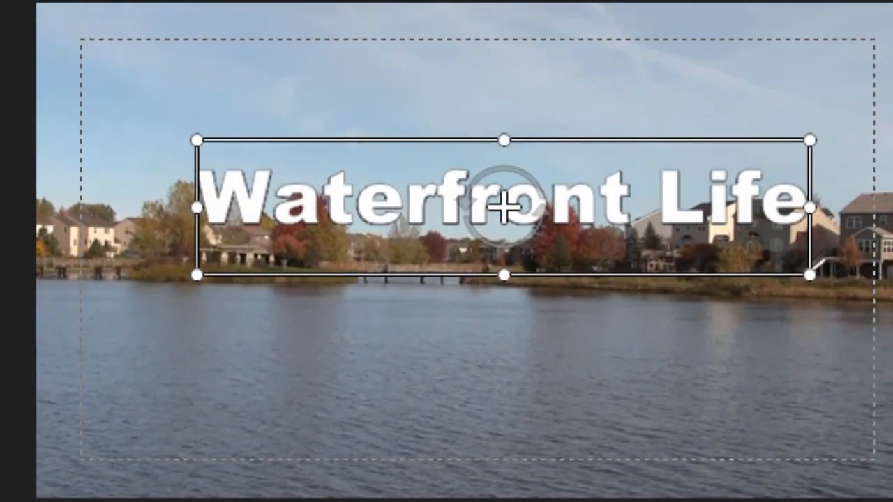
{"action": "key", "text": "space"}
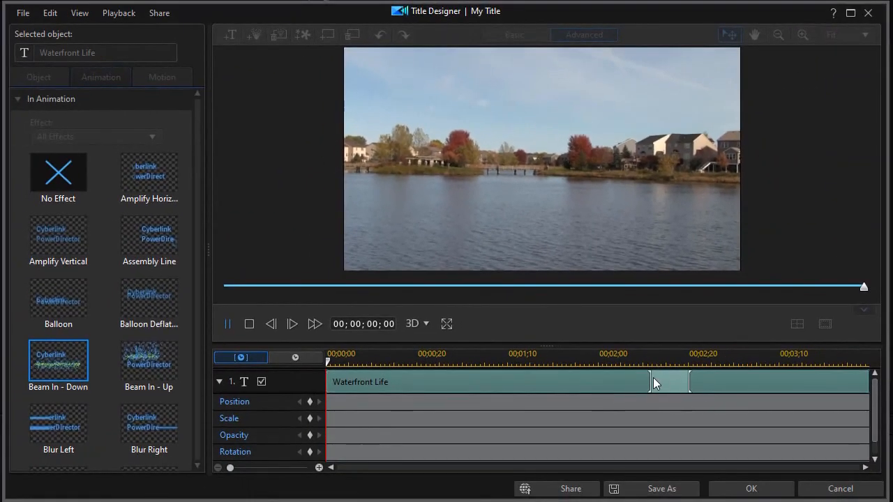
{"action": "left_click_drag", "start_coordinate": [653, 379], "coordinate": [480, 386]}
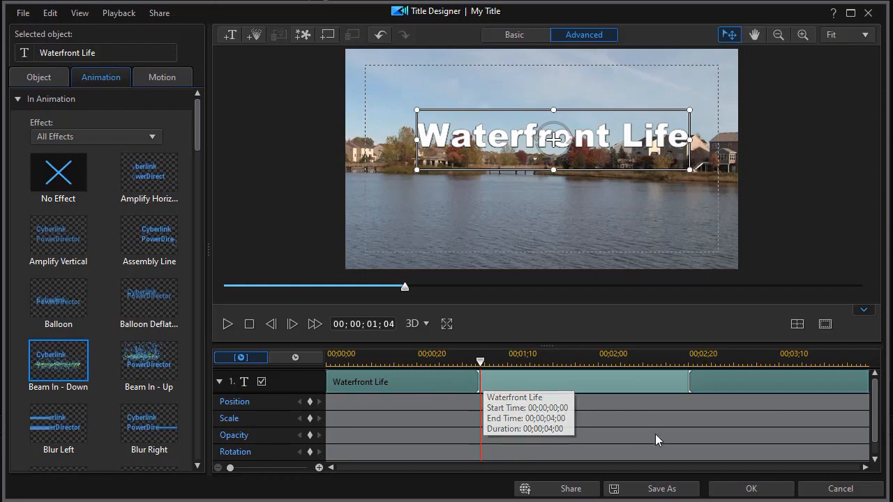
Accept the title design and set the title clip's duration to 12 seconds
{"action": "left_click", "coordinate": [752, 489]}
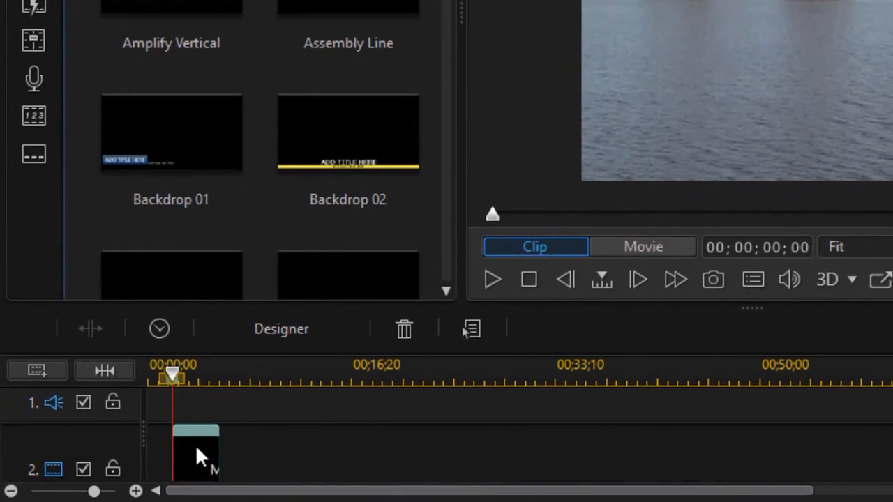
{"action": "left_click", "coordinate": [162, 334]}
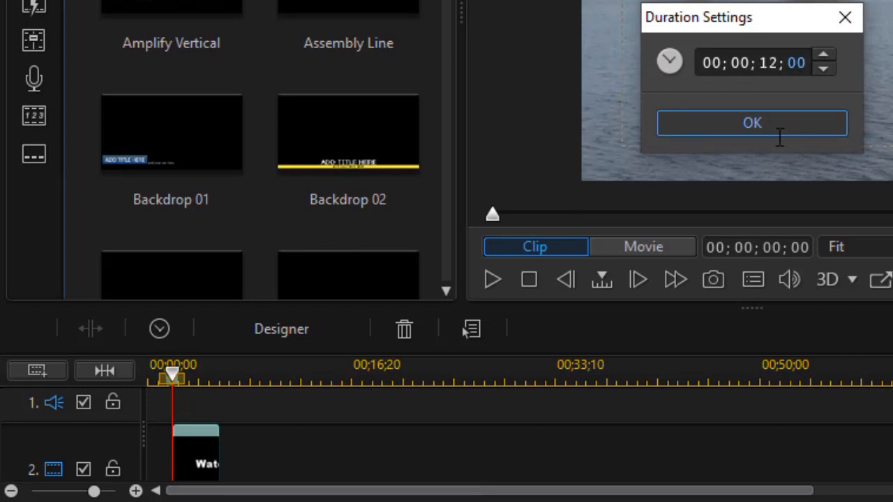
{"action": "left_click", "coordinate": [779, 129]}
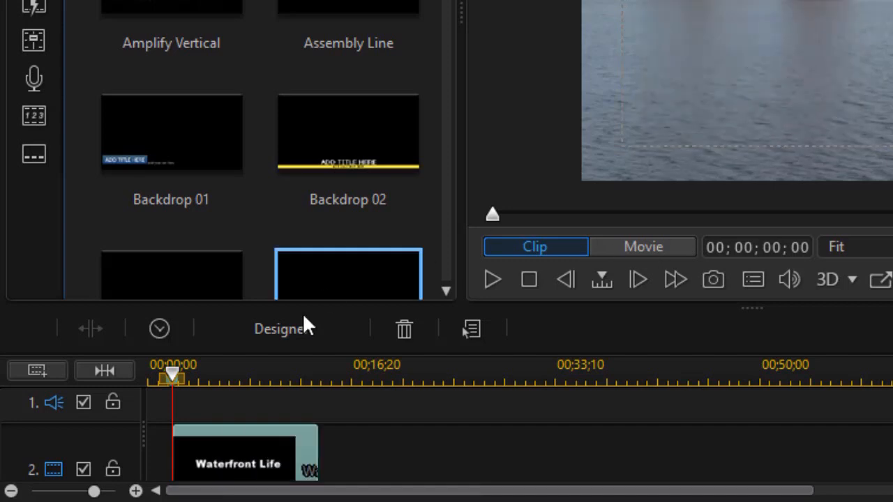
Reopen the "Waterfront Life" title for editing and move the playhead to the end of its starting effect at 00;00;03;10
{"action": "left_click_drag", "start_coordinate": [258, 464], "coordinate": [249, 464]}
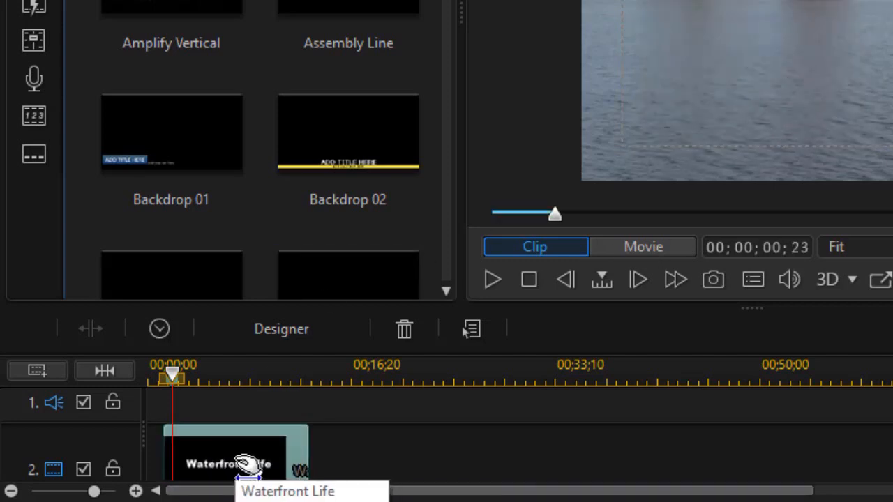
{"action": "double_click", "coordinate": [249, 464]}
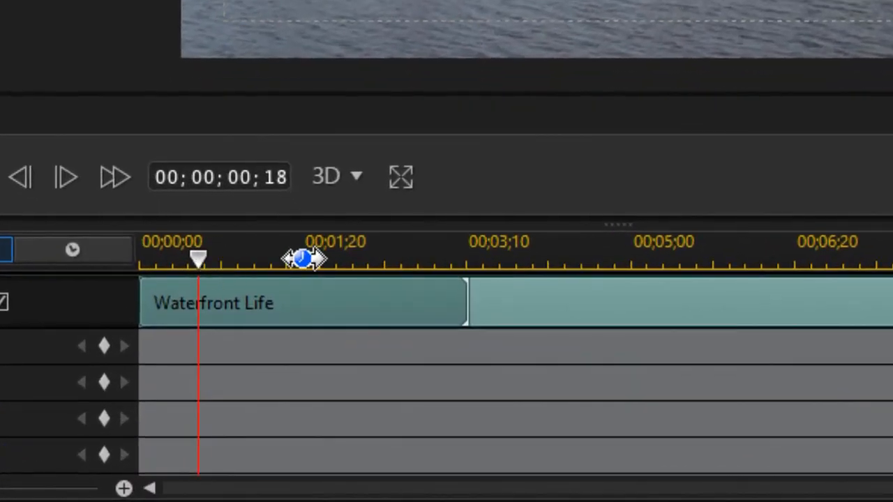
{"action": "left_click_drag", "start_coordinate": [216, 258], "coordinate": [475, 262]}
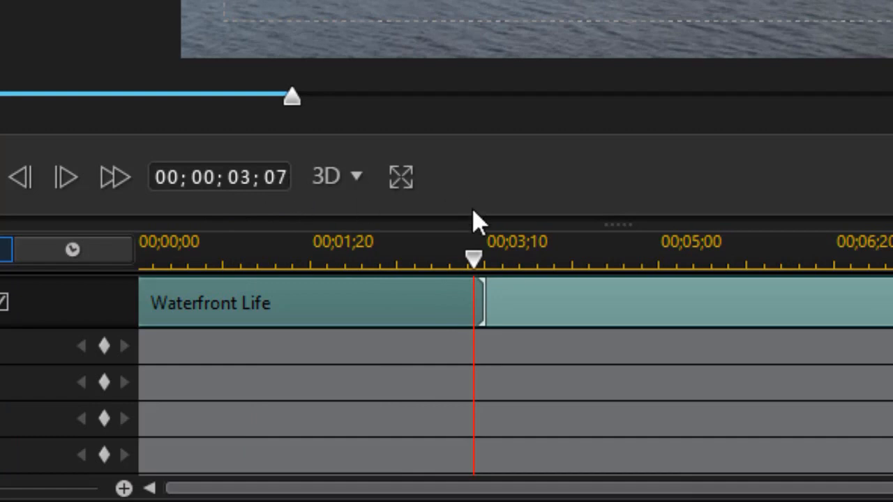
{"action": "left_click_drag", "start_coordinate": [477, 256], "coordinate": [491, 260]}
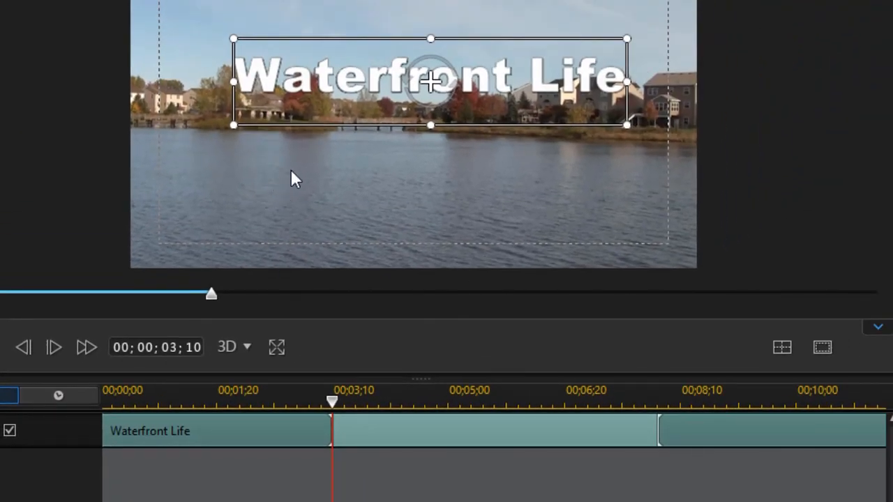
Add a second text line "Desirable Amenities" and position it over the water beneath "Waterfront Life"
{"action": "left_click", "coordinate": [285, 168]}
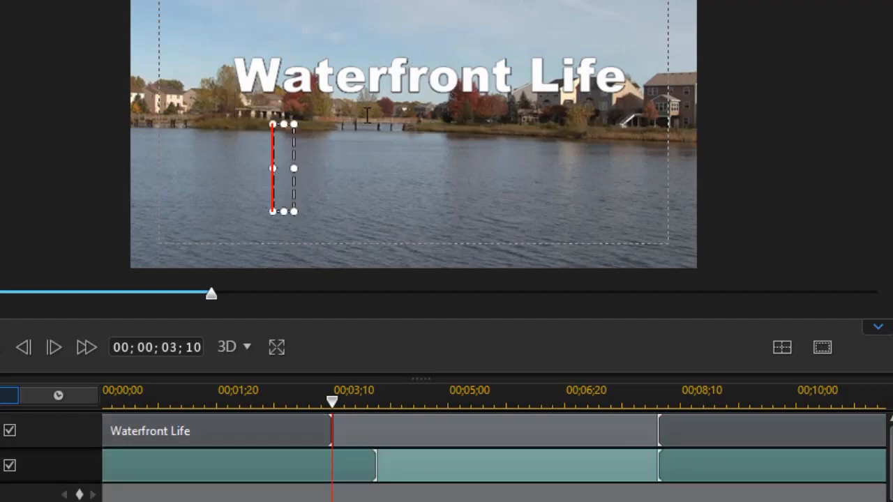
{"action": "type", "text": "Desirable Amenities"}
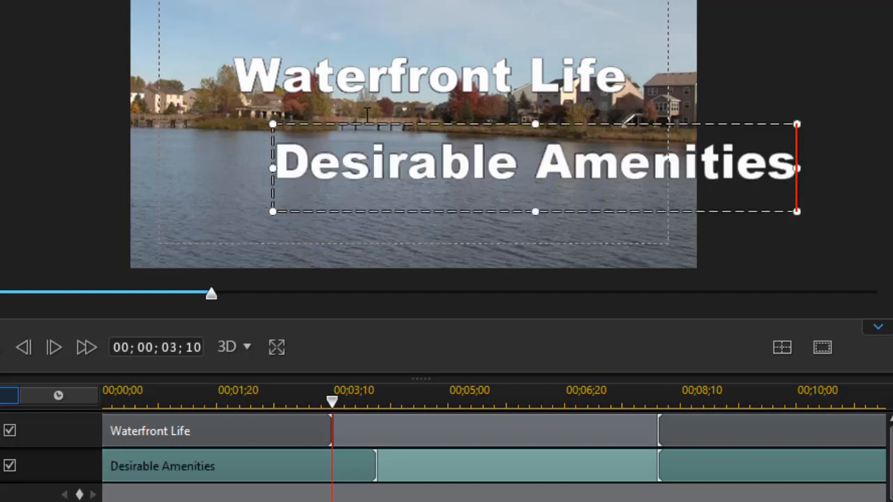
{"action": "left_click_drag", "start_coordinate": [440, 127], "coordinate": [329, 114]}
{"action": "left_click_drag", "start_coordinate": [311, 119], "coordinate": [325, 116]}
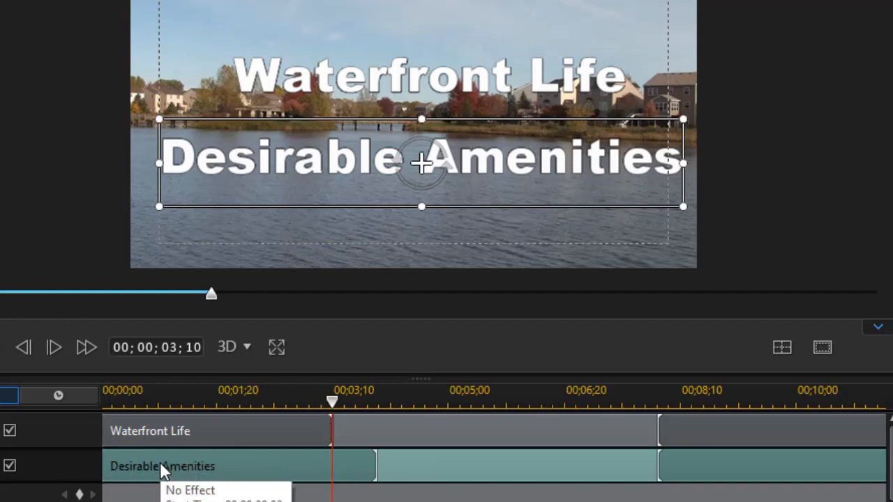
Shorten the "Waterfront Life" starting effect and make the "Desirable Amenities" text start shortly after it at 00;00;01;17
{"action": "left_click", "coordinate": [107, 464]}
{"action": "left_click", "coordinate": [103, 465]}
{"action": "left_click_drag", "start_coordinate": [132, 466], "coordinate": [291, 468]}
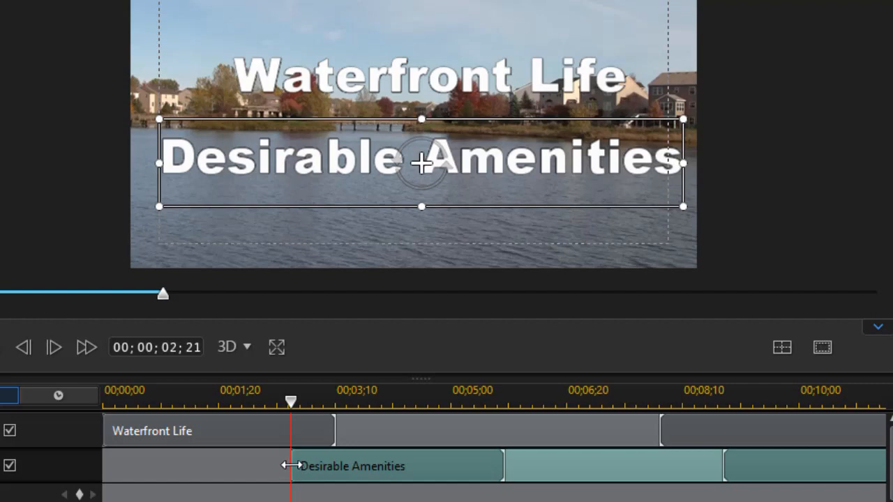
{"action": "left_click_drag", "start_coordinate": [335, 427], "coordinate": [192, 416]}
{"action": "left_click_drag", "start_coordinate": [289, 465], "coordinate": [210, 467]}
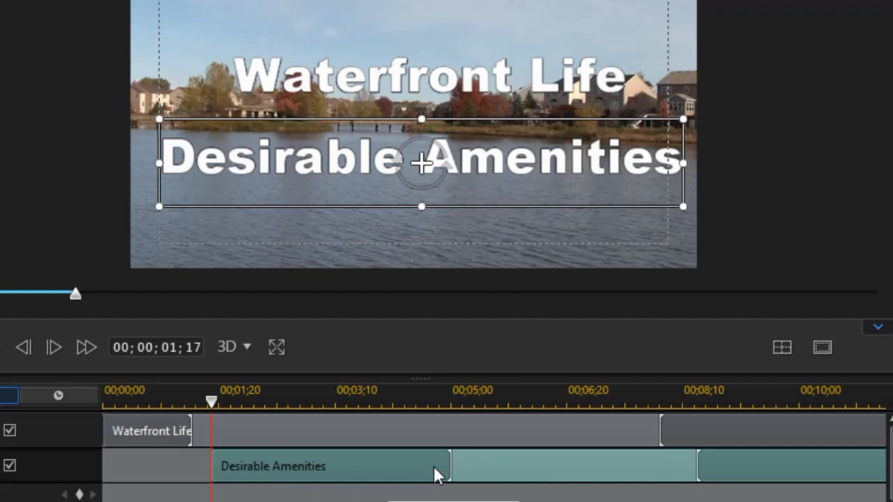
Shorten the starting effect segment of "Desirable Amenities" so it ends at 00;00;02;25
{"action": "left_click_drag", "start_coordinate": [450, 461], "coordinate": [291, 471]}
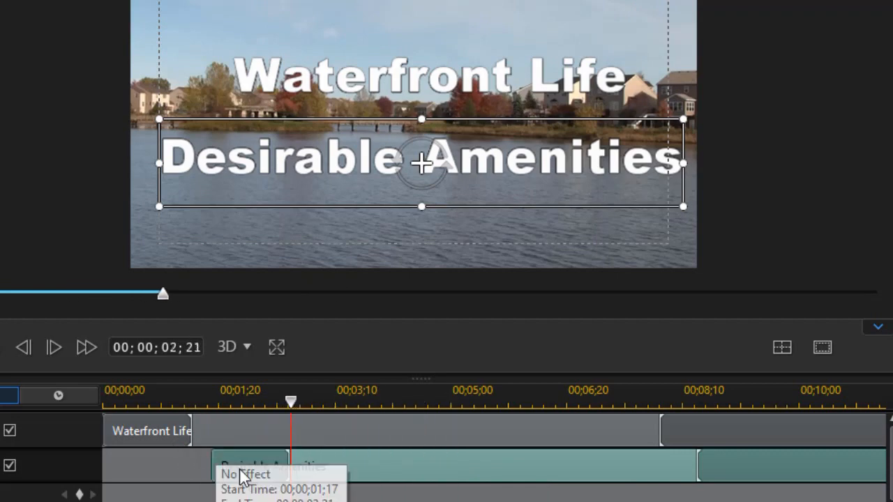
{"action": "left_click_drag", "start_coordinate": [196, 401], "coordinate": [189, 398]}
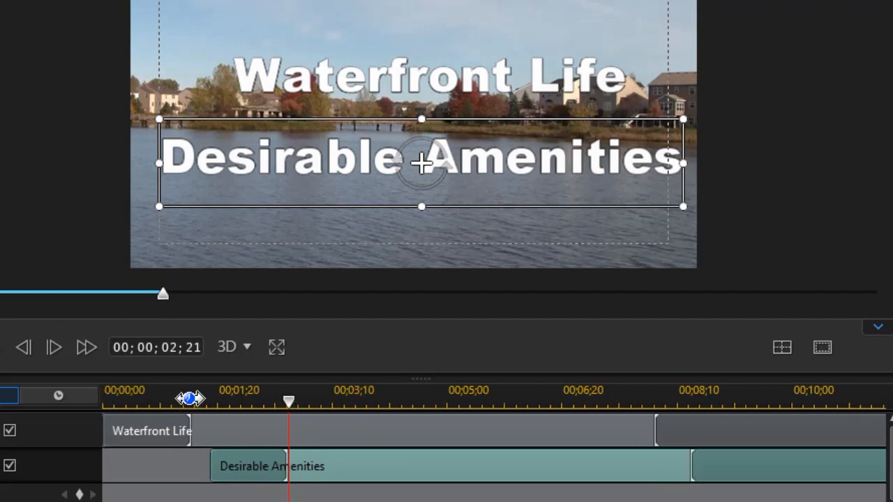
{"action": "left_click_drag", "start_coordinate": [289, 419], "coordinate": [213, 410]}
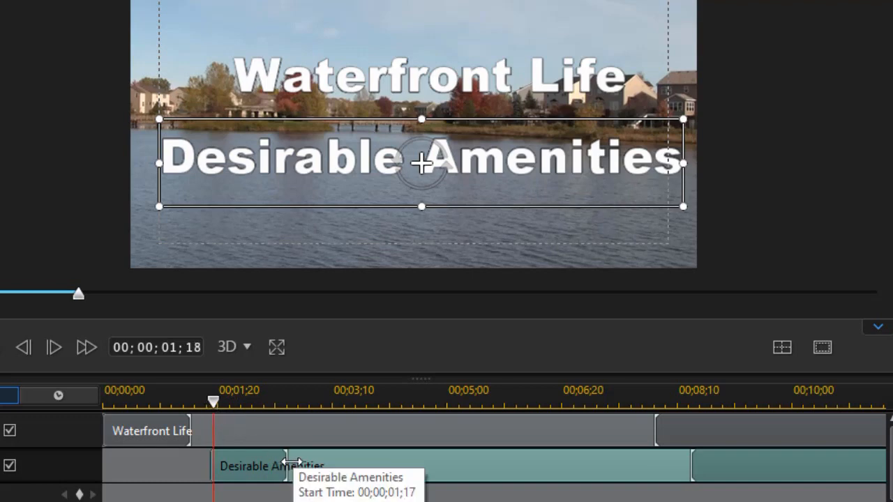
{"action": "mouse_move", "coordinate": [286, 466]}
{"action": "left_mouse_down"}
{"action": "mouse_move", "coordinate": [319, 469]}
{"action": "mouse_move", "coordinate": [298, 468]}
{"action": "left_mouse_up"}
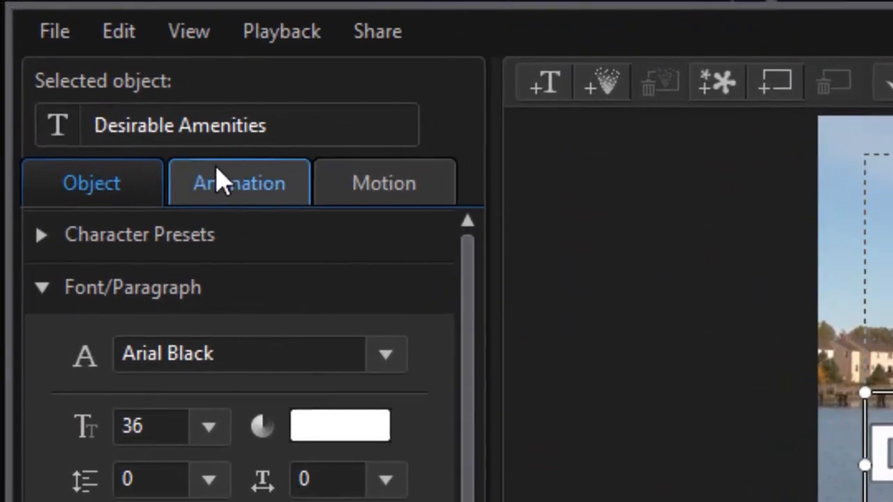
Apply the "Beam In - Down" starting animation to the "Desirable Amenities" text
{"action": "left_click", "coordinate": [217, 171]}
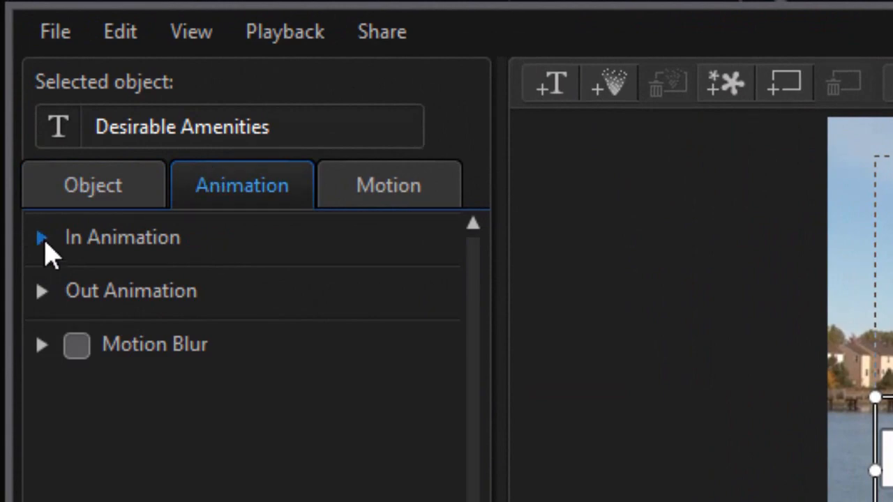
{"action": "left_click", "coordinate": [43, 240]}
{"action": "left_click", "coordinate": [37, 242]}
{"action": "left_click", "coordinate": [35, 239]}
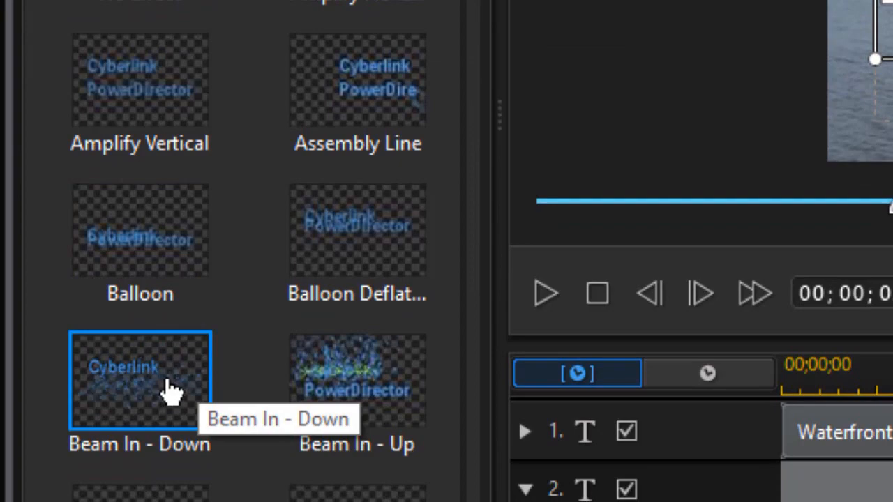
{"action": "left_click", "coordinate": [171, 392]}
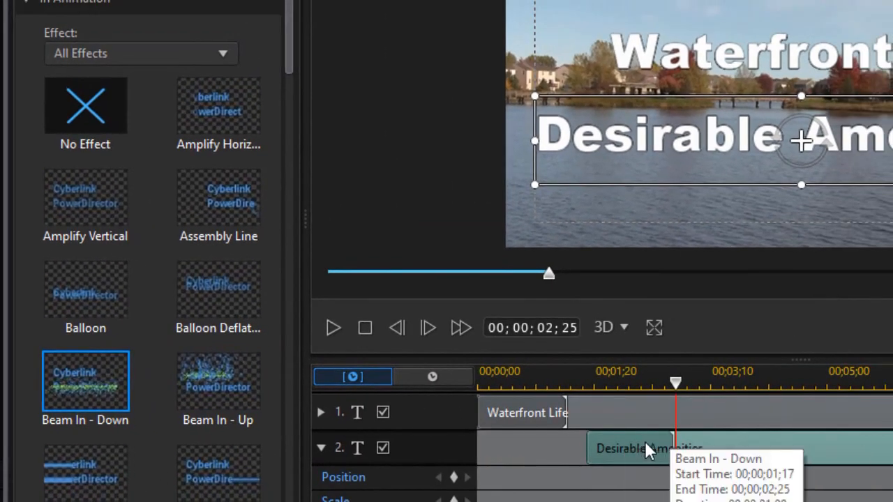
Preview the two-line title animation from the beginning
{"action": "left_click_drag", "start_coordinate": [676, 383], "coordinate": [438, 397]}
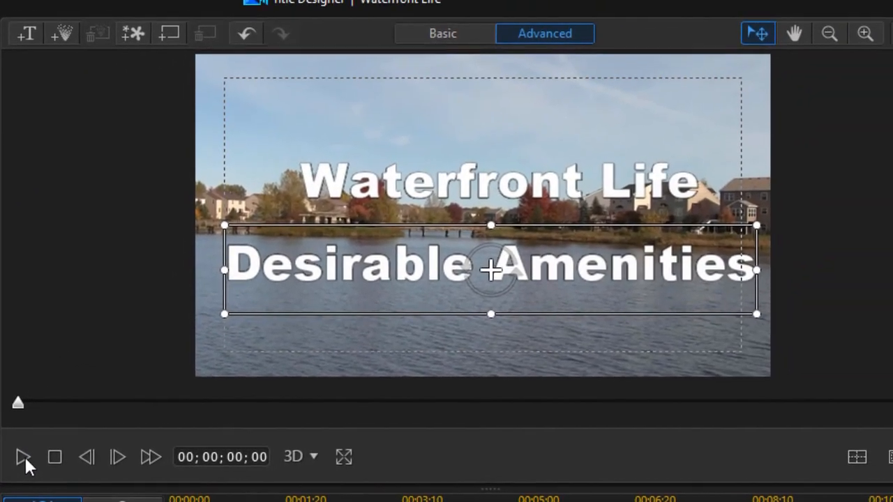
{"action": "left_click", "coordinate": [333, 330]}
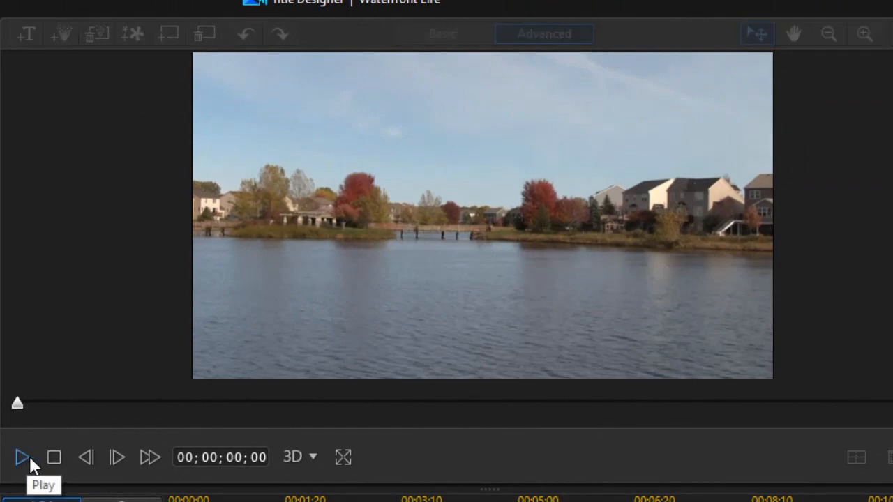
{"action": "left_click", "coordinate": [25, 457]}
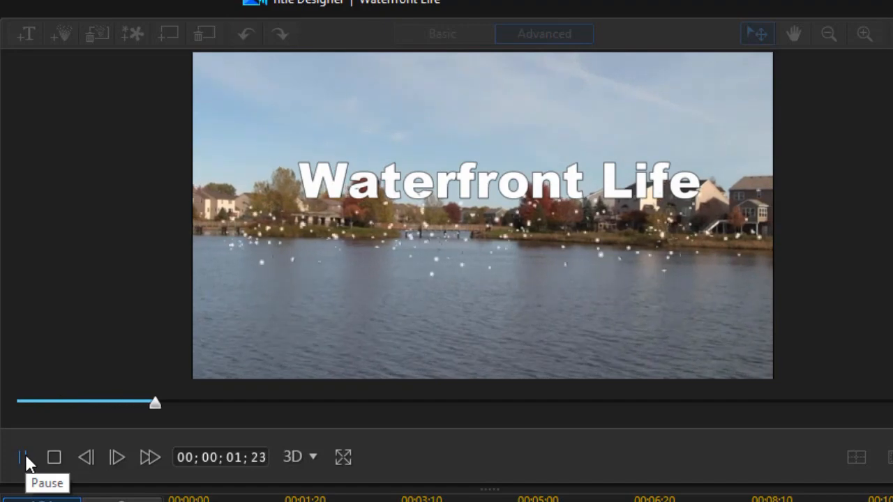
{"action": "left_click", "coordinate": [490, 270]}
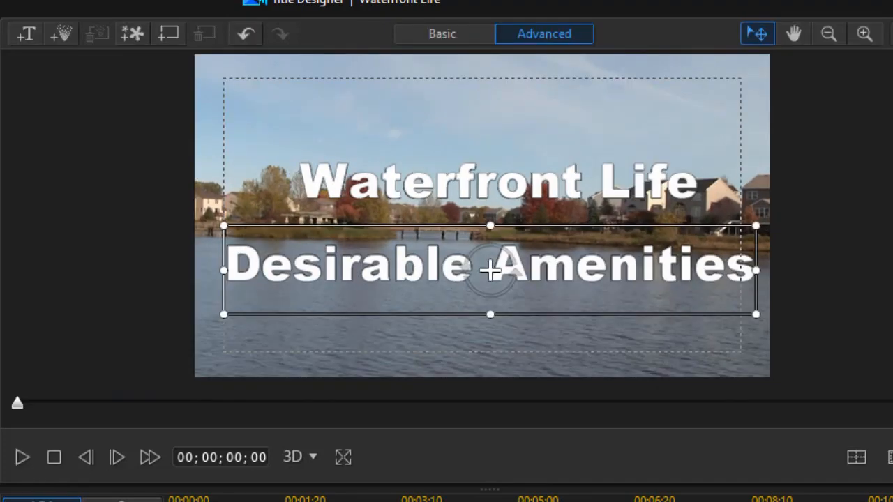